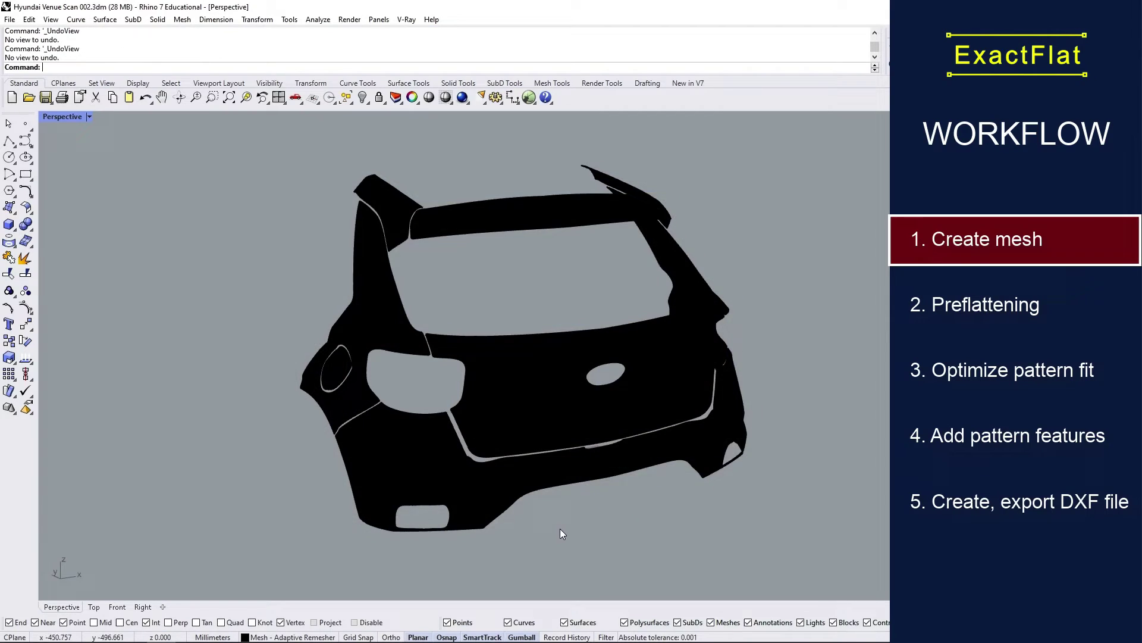
Adaptive-remesh each scan part, accepting the high vertex count warnings, until all panels are remeshed.
{"action": "scroll", "coordinate": [562, 530], "scroll_direction": "up", "scroll_amount": 5}
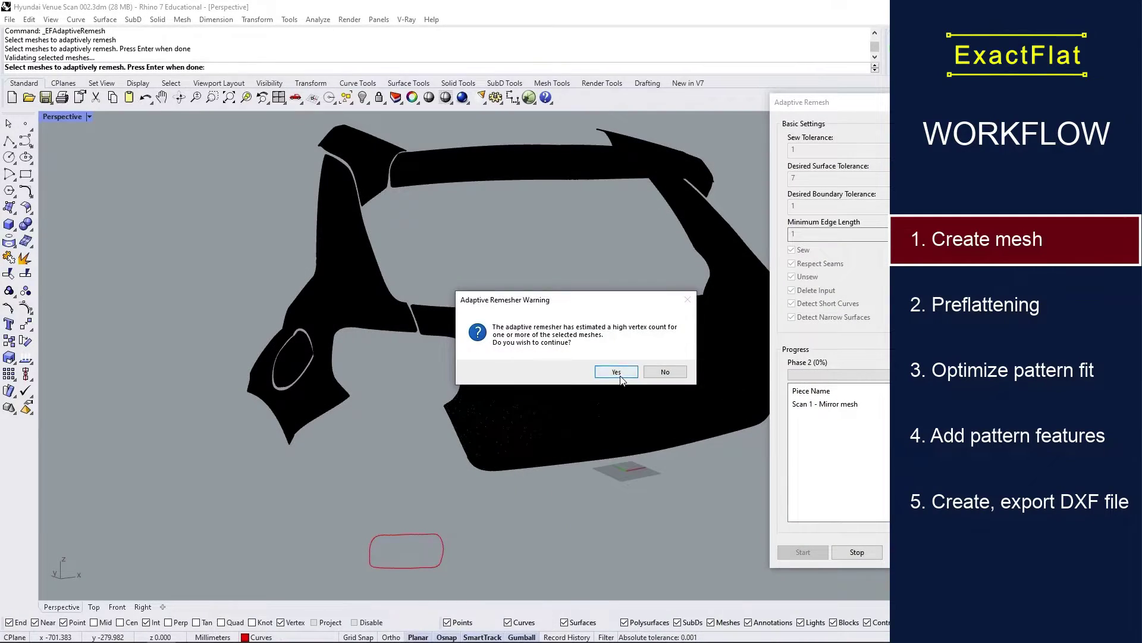
{"action": "left_click", "coordinate": [619, 374]}
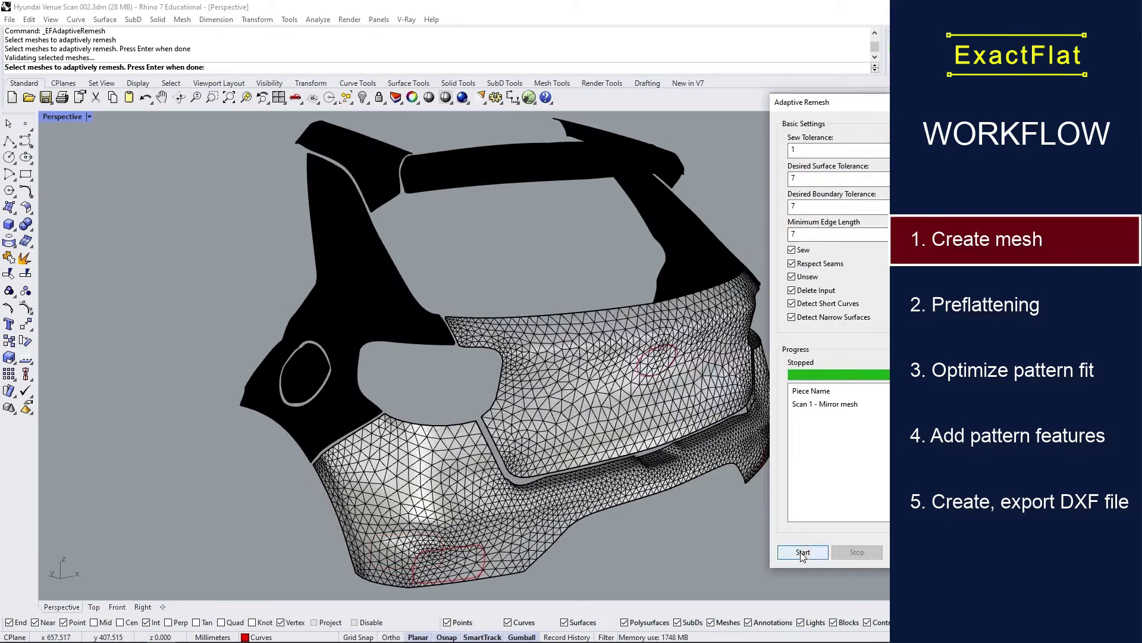
{"action": "left_click", "coordinate": [803, 552]}
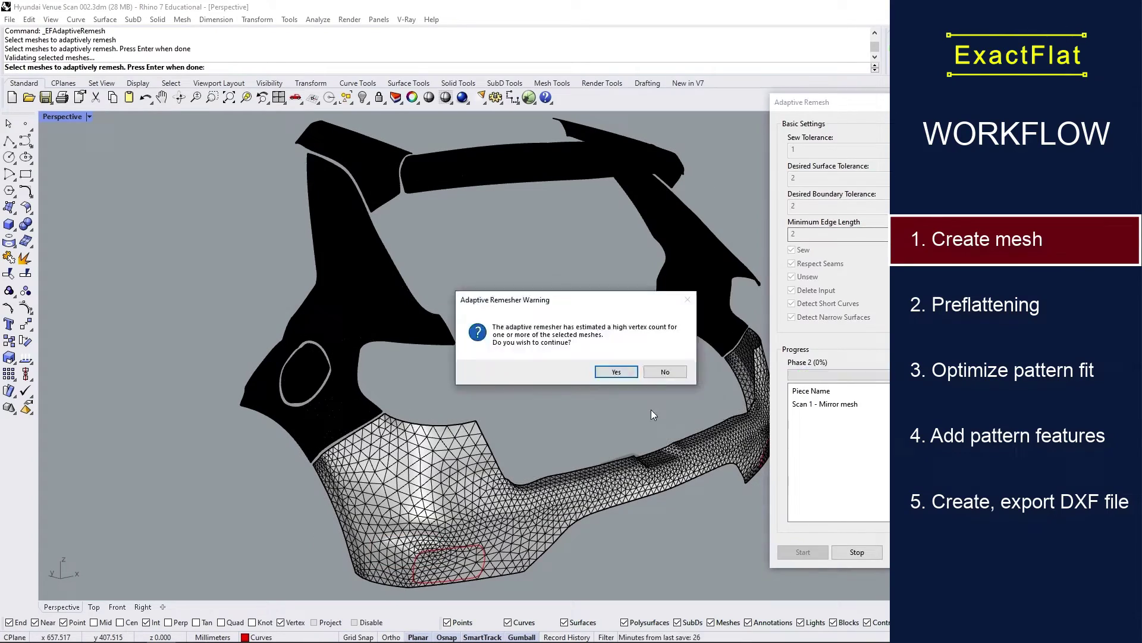
{"action": "left_click", "coordinate": [622, 374]}
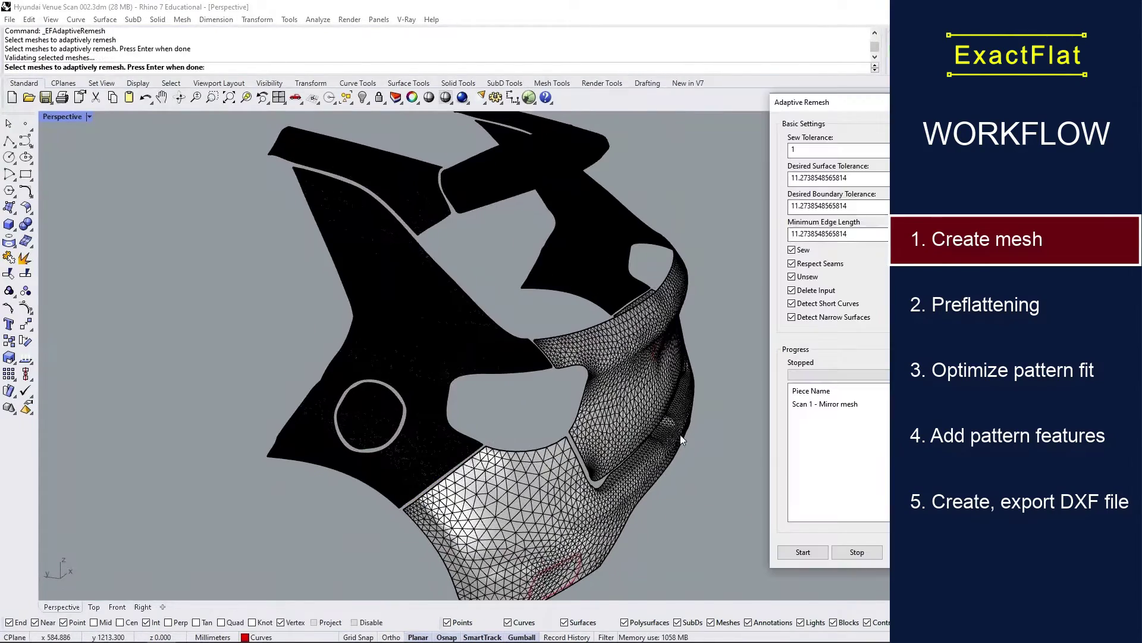
{"action": "left_click", "coordinate": [803, 551]}
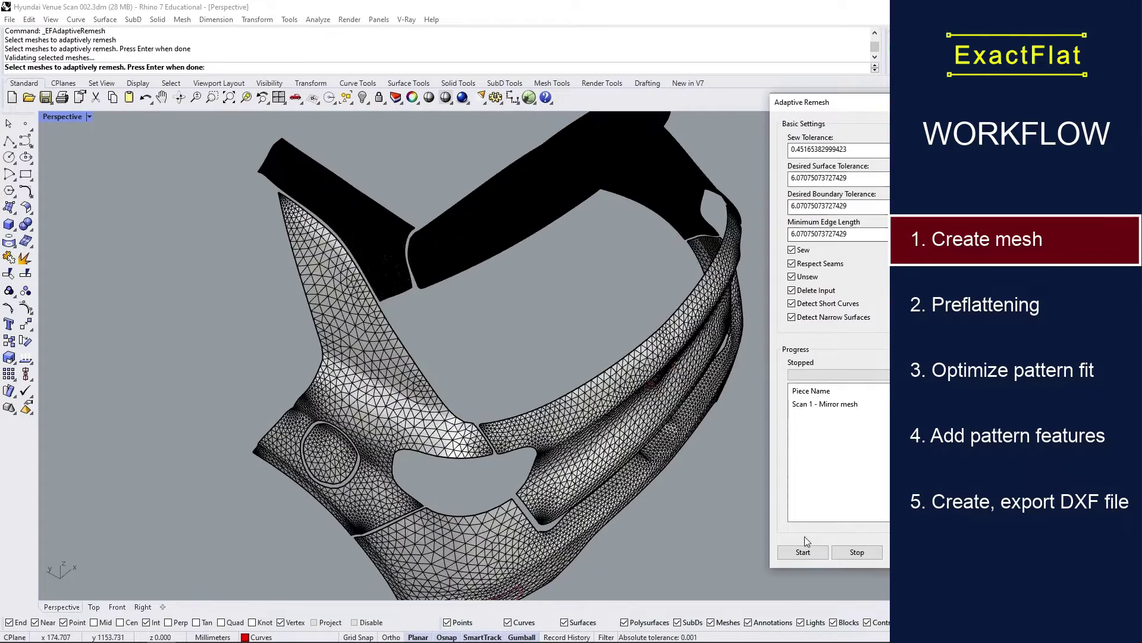
{"action": "left_click", "coordinate": [803, 551]}
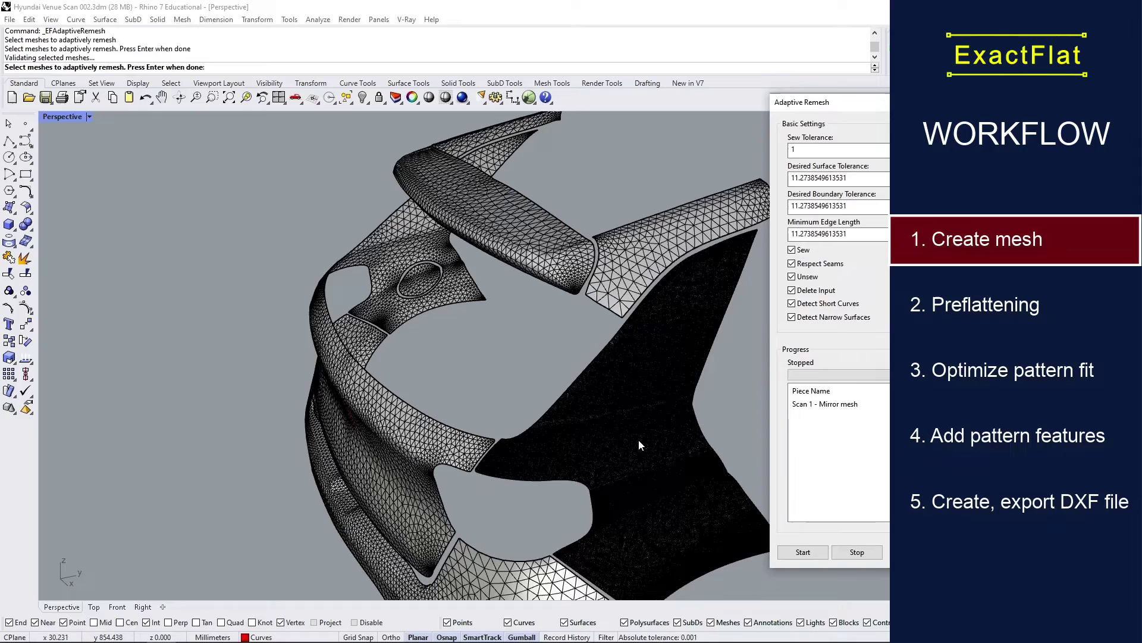
{"action": "left_click", "coordinate": [819, 555]}
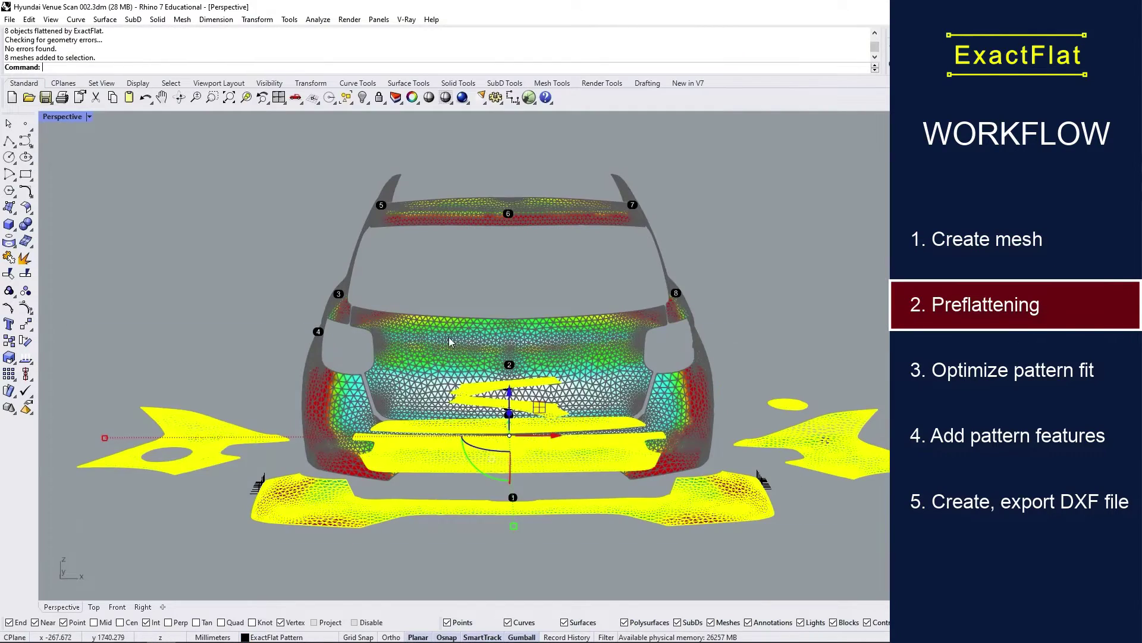
Move the flattened yellow pieces to the right, away from the car mesh.
{"action": "scroll", "coordinate": [450, 342], "scroll_direction": "down", "scroll_amount": 5}
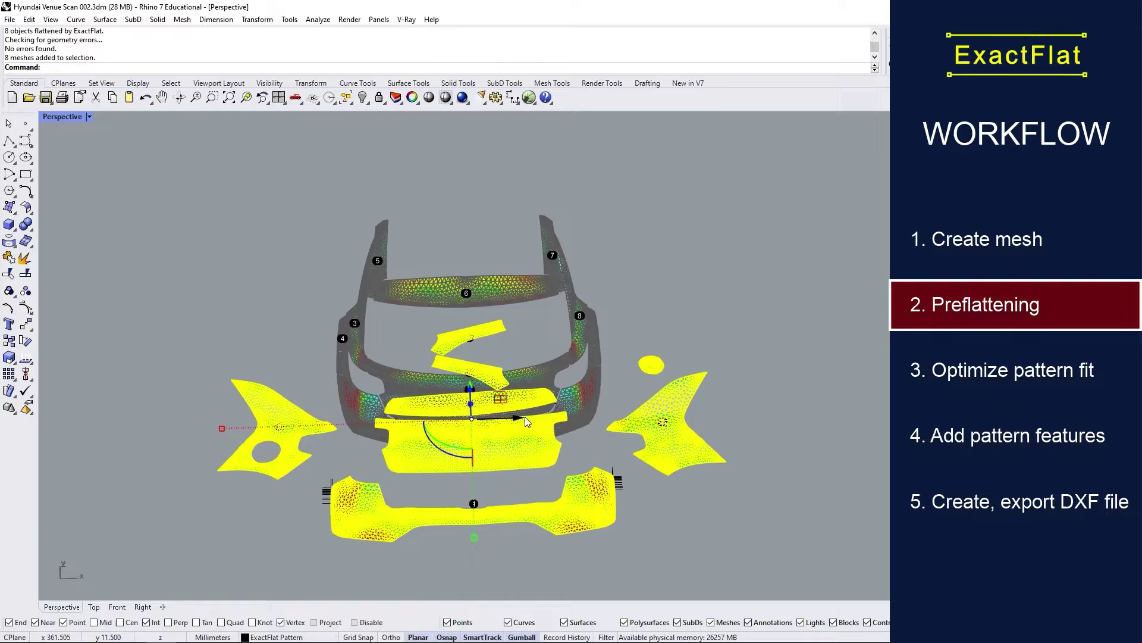
{"action": "scroll", "coordinate": [512, 411], "scroll_direction": "down", "scroll_amount": 4}
{"action": "left_click_drag", "start_coordinate": [532, 416], "coordinate": [775, 415]}
Maximize the Top viewport to see the pieces flat from above.
{"action": "scroll", "coordinate": [812, 423], "scroll_direction": "up", "scroll_amount": 3}
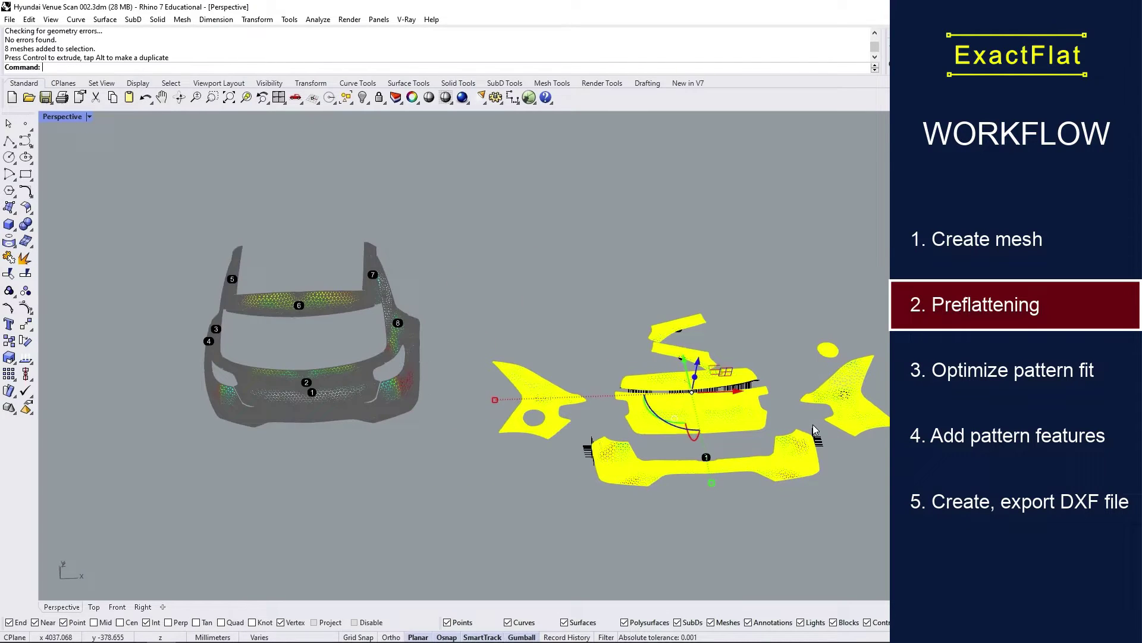
{"action": "scroll", "coordinate": [813, 425], "scroll_direction": "up", "scroll_amount": 3}
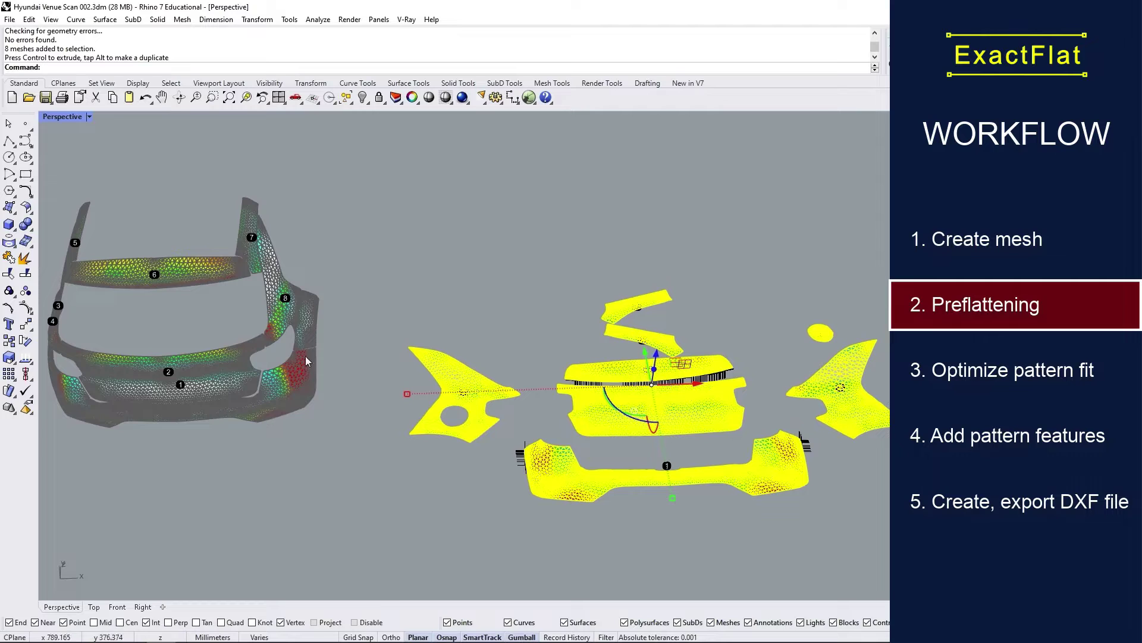
{"action": "double_click", "coordinate": [67, 117]}
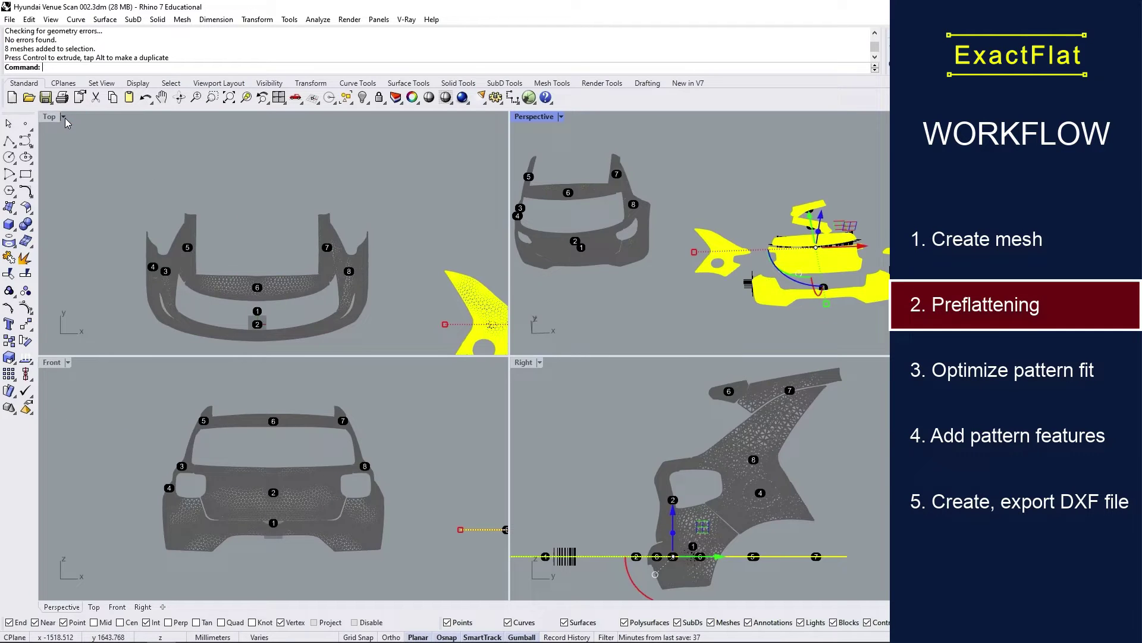
{"action": "double_click", "coordinate": [50, 117]}
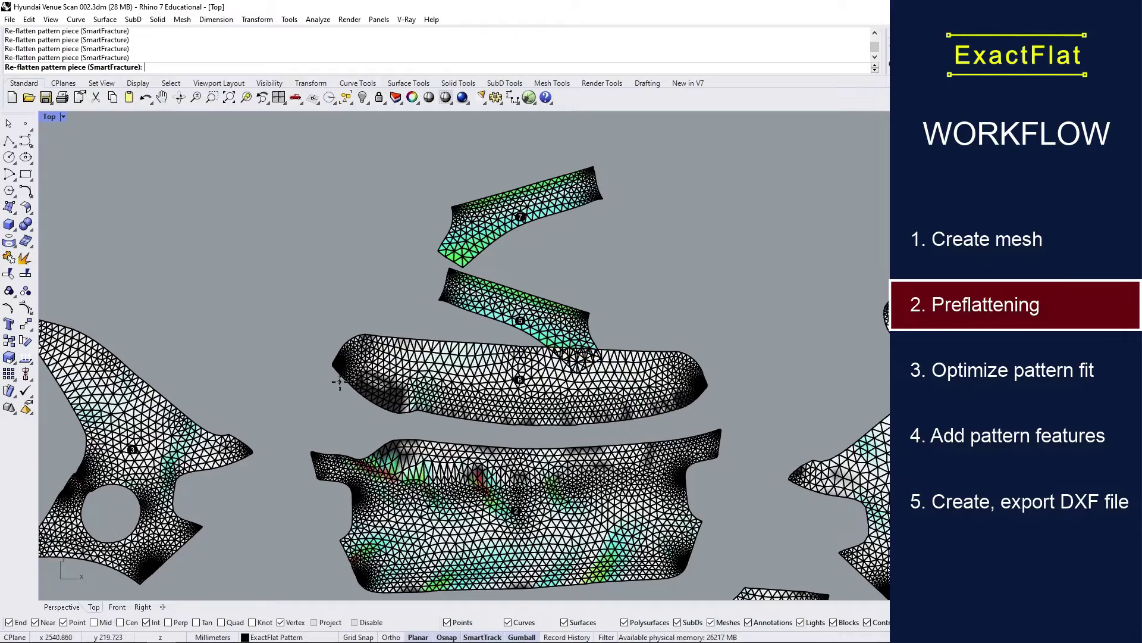
Select pattern piece 1 and rotate it to lie horizontal.
{"action": "left_click", "coordinate": [521, 216]}
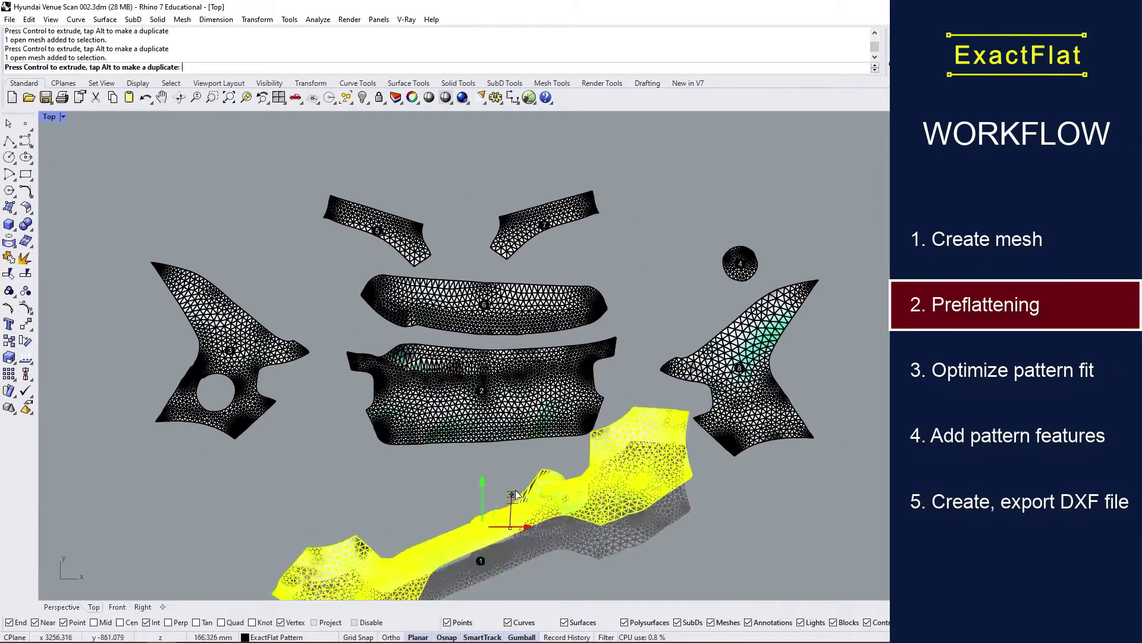
{"action": "left_click_drag", "start_coordinate": [517, 495], "coordinate": [595, 473]}
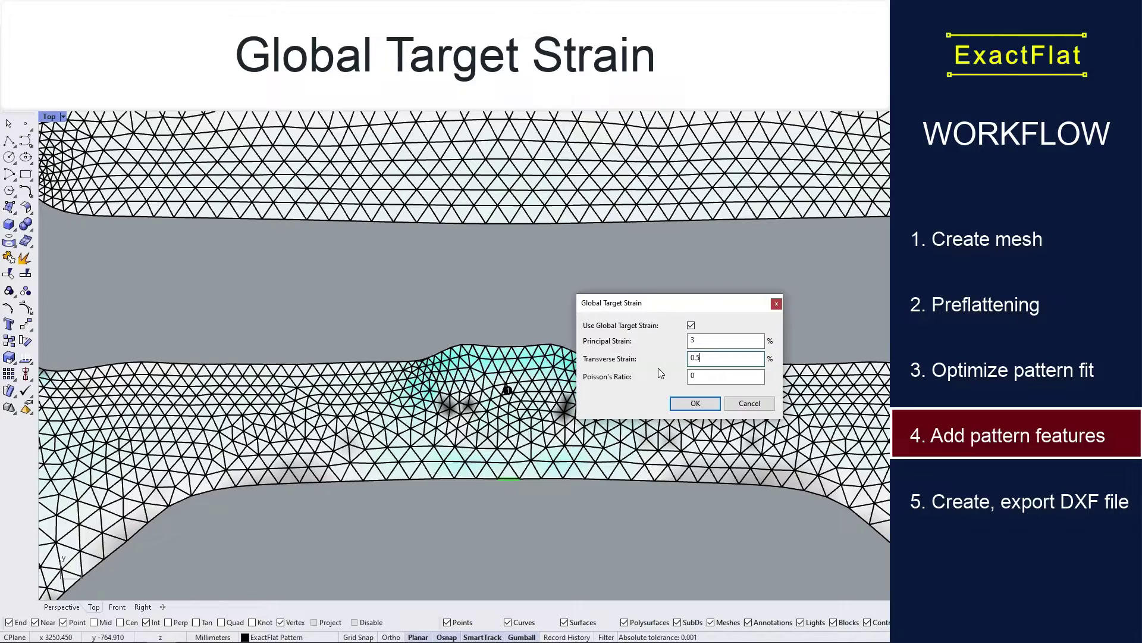
Apply the 3% principal and 0.5% transverse global target strain.
{"action": "left_click", "coordinate": [681, 402]}
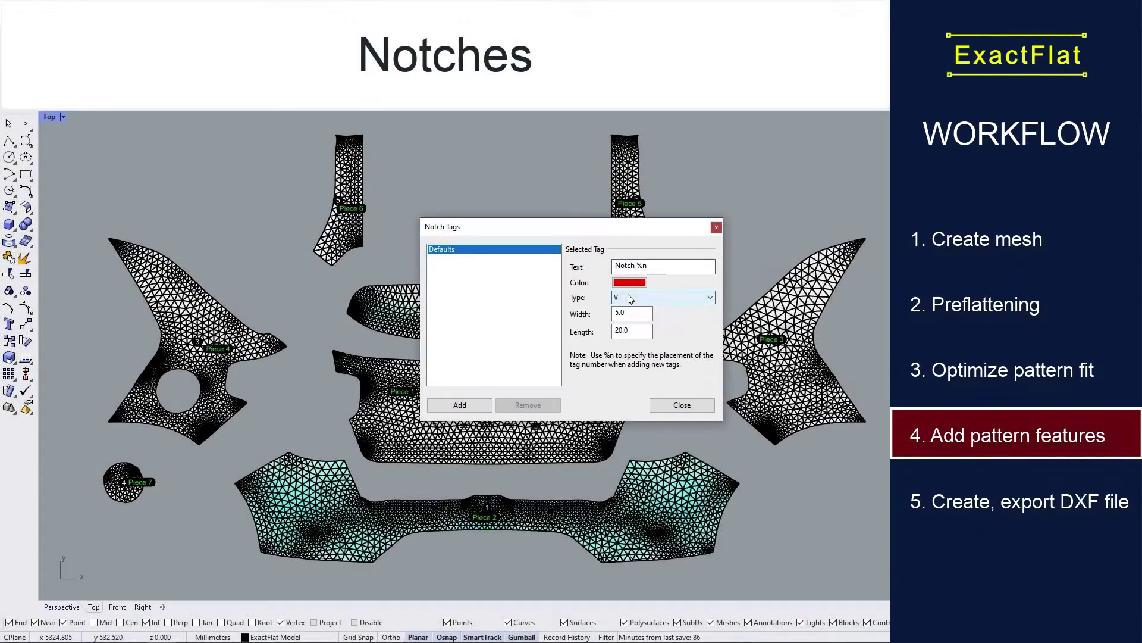
Add notch tags to the pieces and import the VENUE vector graphic onto the rear mesh.
{"action": "left_click", "coordinate": [629, 296]}
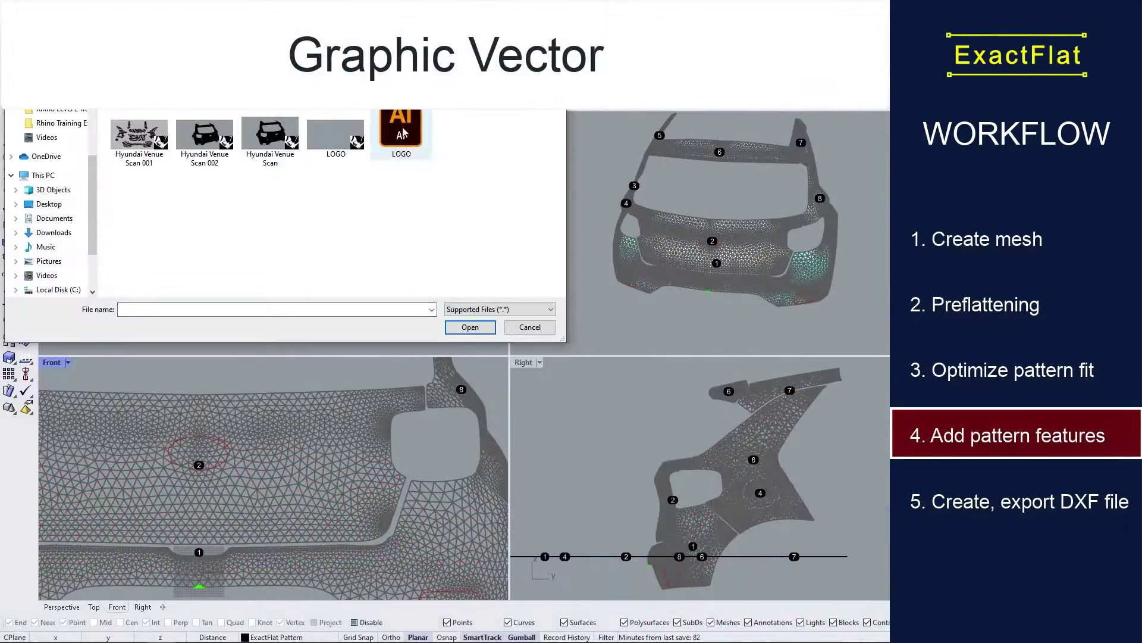
{"action": "double_click", "coordinate": [399, 156]}
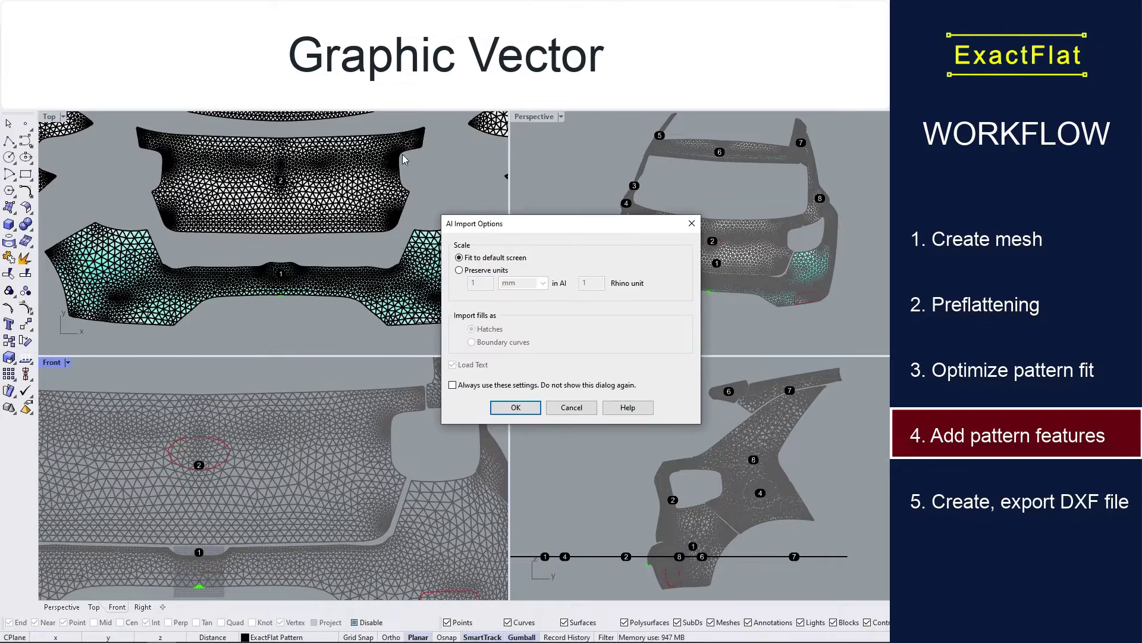
{"action": "left_click", "coordinate": [516, 407]}
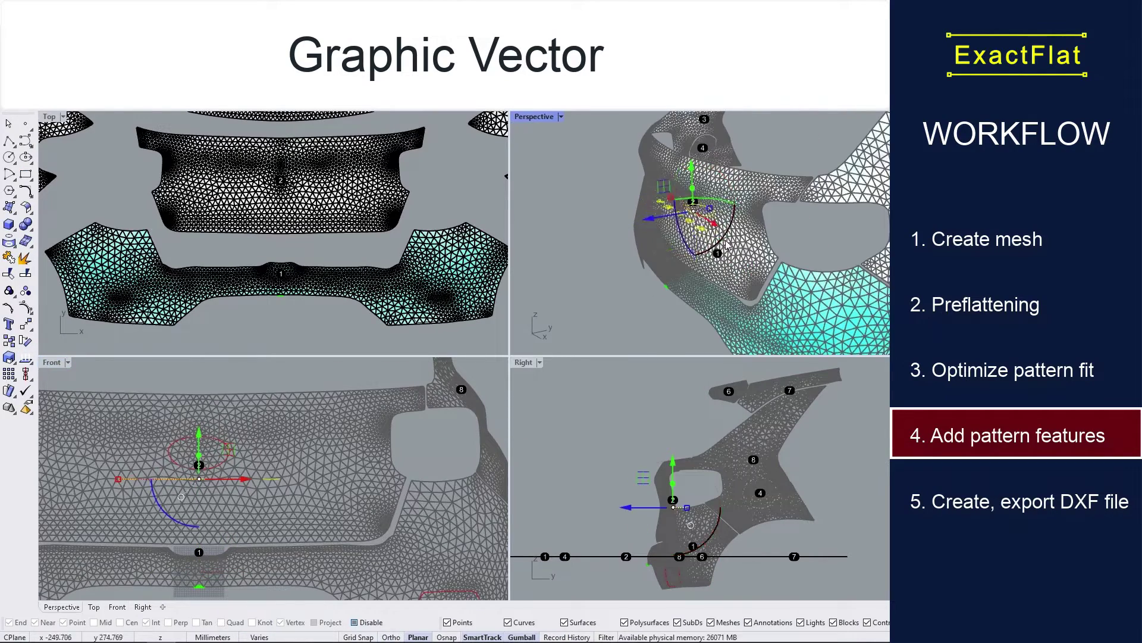
{"action": "scroll", "coordinate": [305, 468], "scroll_direction": "up", "scroll_amount": 5}
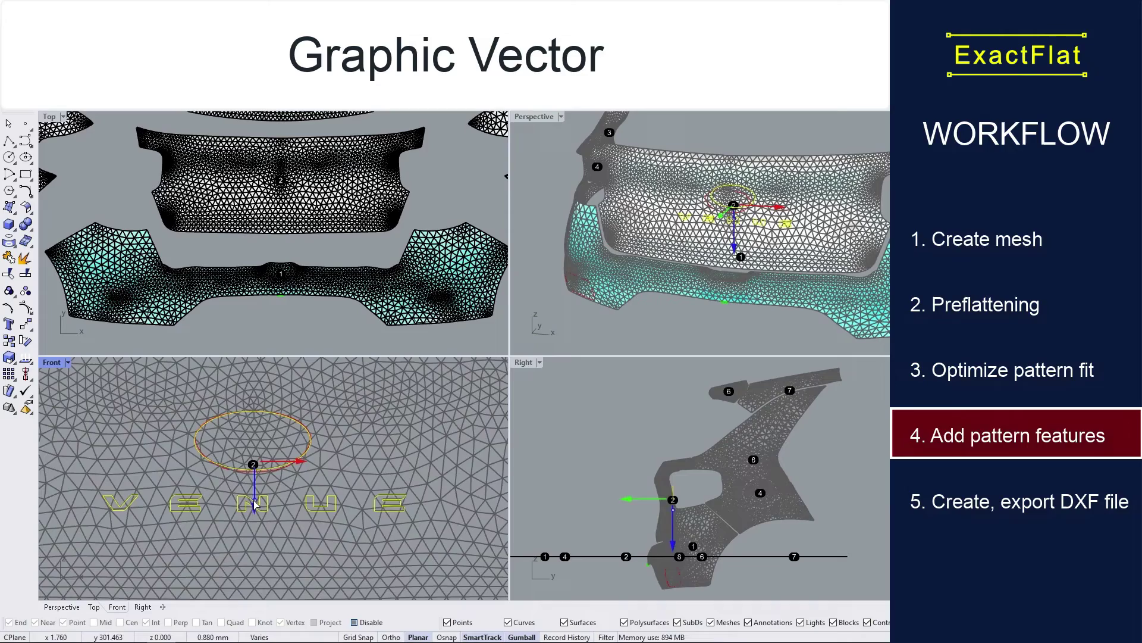
{"action": "key", "text": "Escape"}
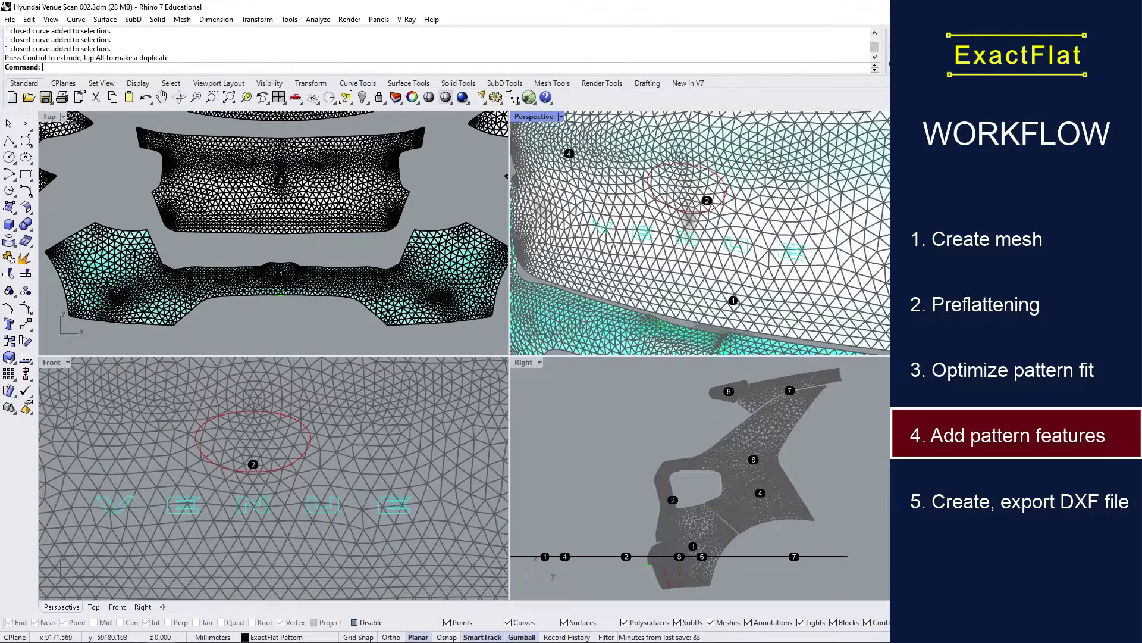
Import Venue Flattened.dxf, move its outlines right of the mesh pieces, and inspect Piece 1.
{"action": "left_click", "coordinate": [573, 436]}
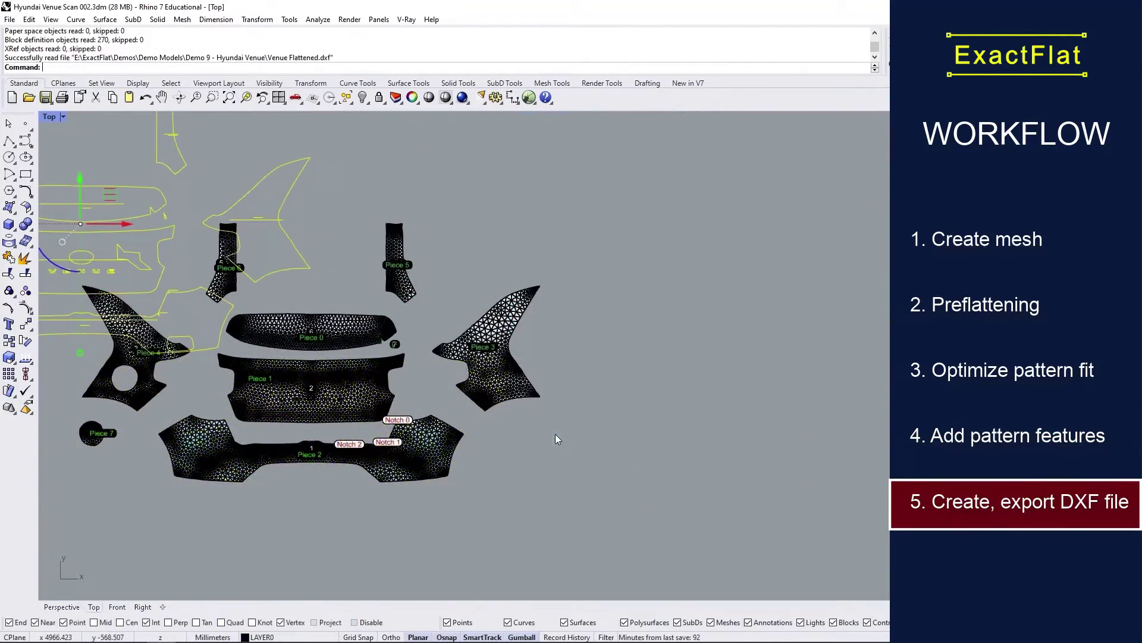
{"action": "left_click_drag", "start_coordinate": [104, 203], "coordinate": [829, 324]}
{"action": "scroll", "coordinate": [829, 324], "scroll_direction": "up", "scroll_amount": 5}
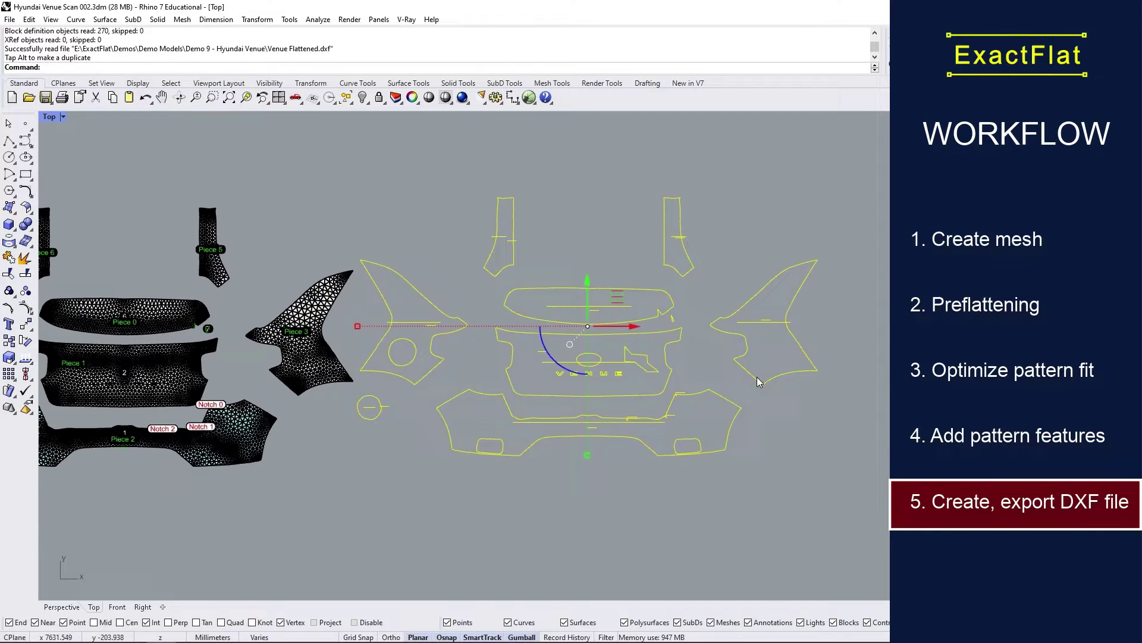
{"action": "key", "text": "Escape"}
{"action": "scroll", "coordinate": [678, 407], "scroll_direction": "up", "scroll_amount": 2}
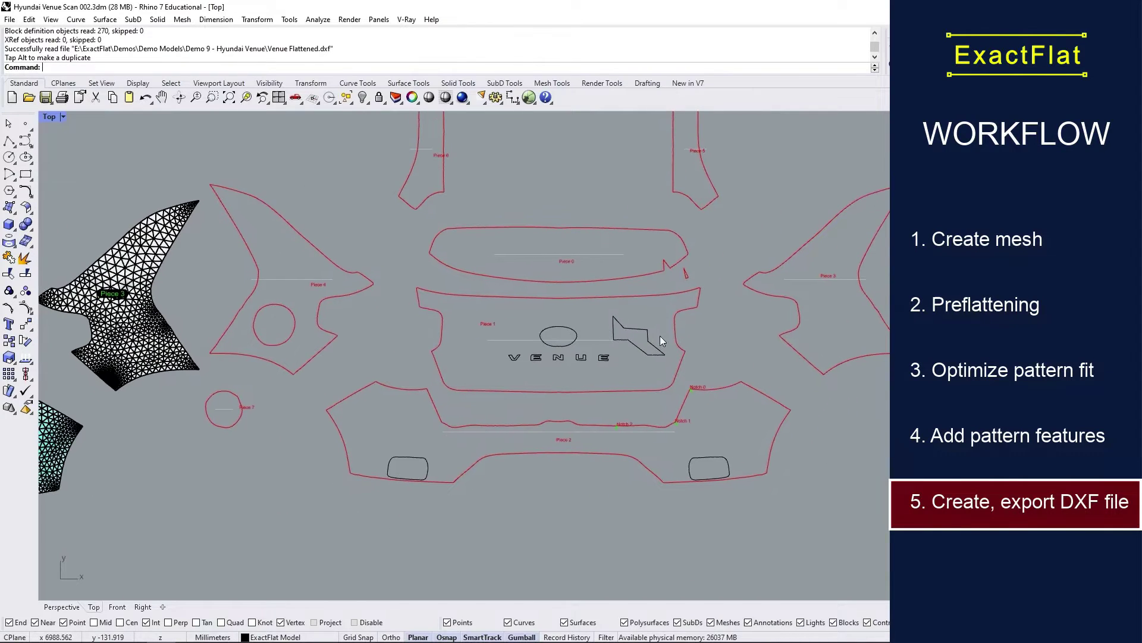
{"action": "scroll", "coordinate": [679, 407], "scroll_direction": "up", "scroll_amount": 3}
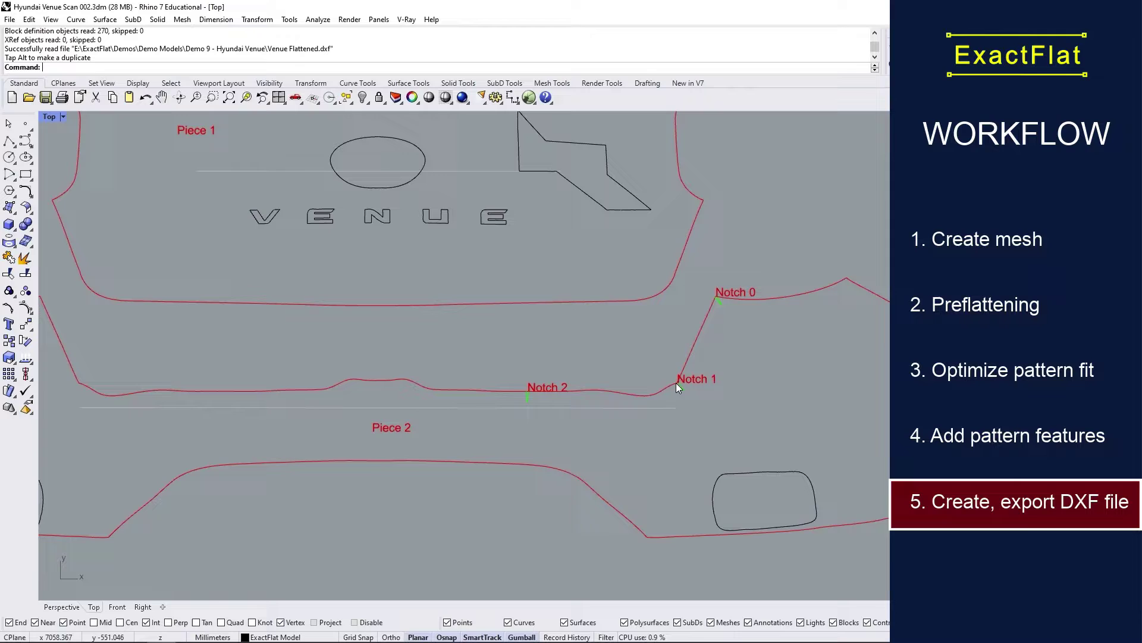
{"action": "key", "text": "Left"}
{"action": "key", "text": "Up"}
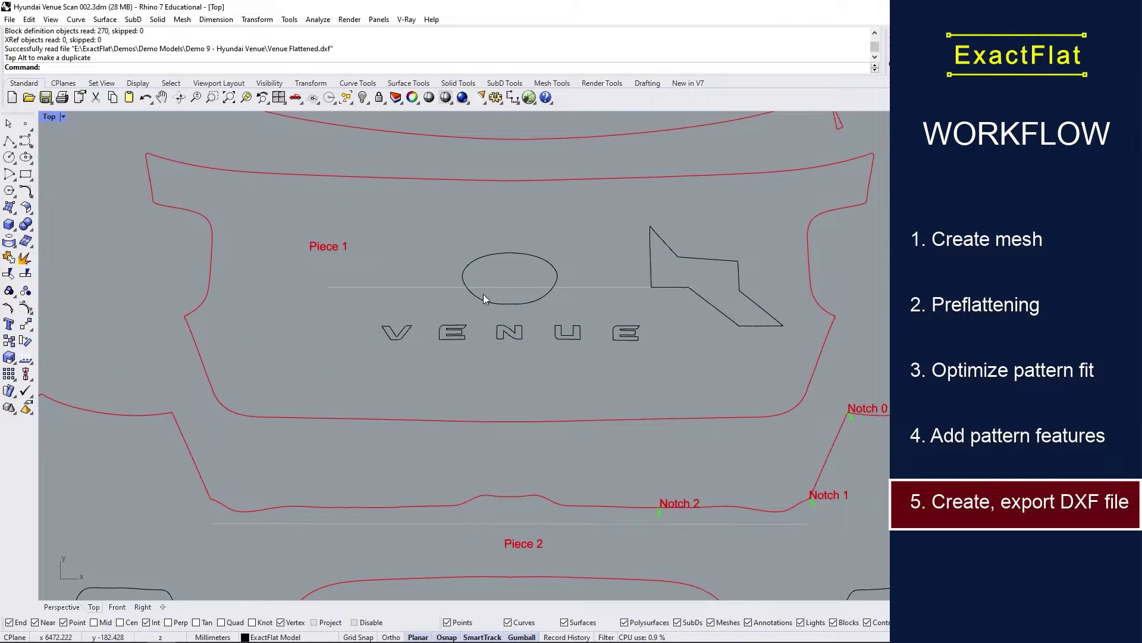